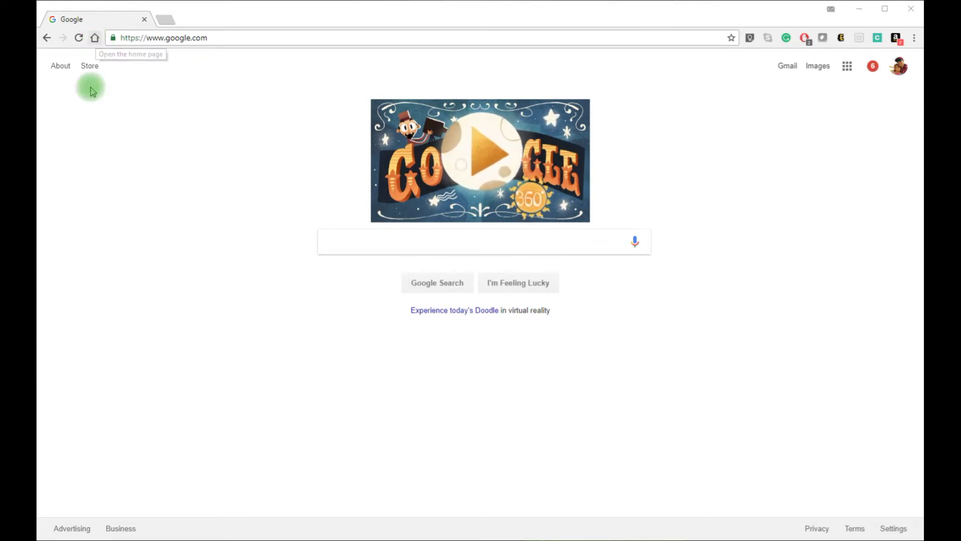
{"action": "left_click", "coordinate": [95, 38]}
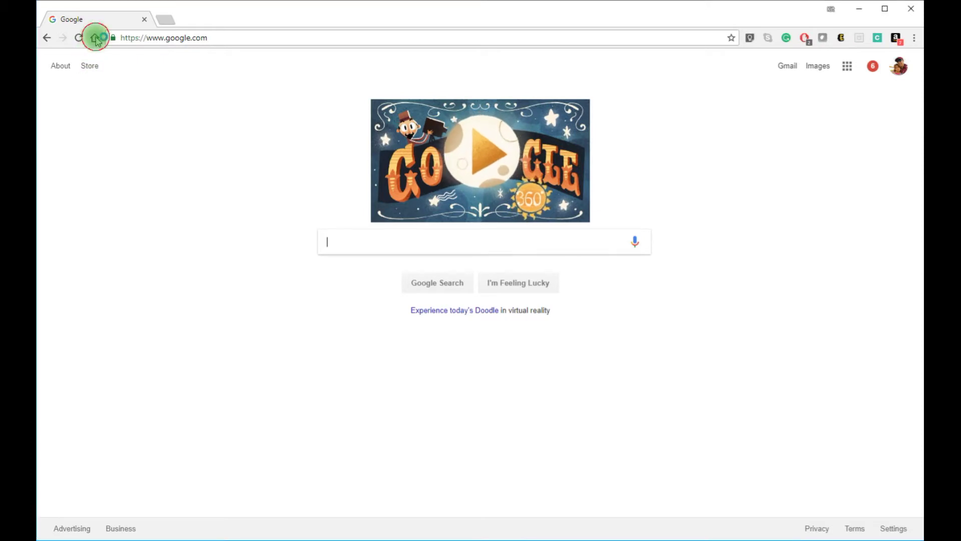
{"action": "left_click", "coordinate": [178, 38]}
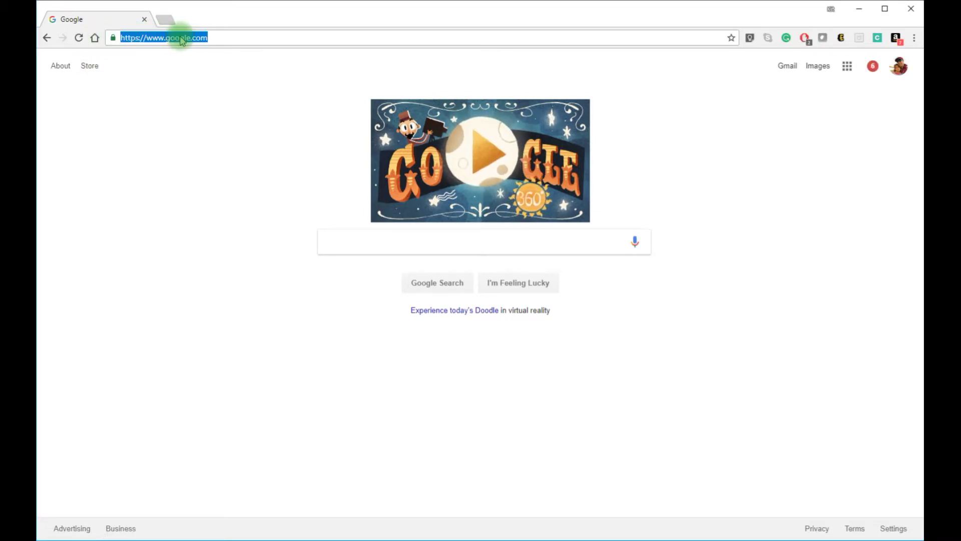
{"action": "type", "text": "www.fi"}
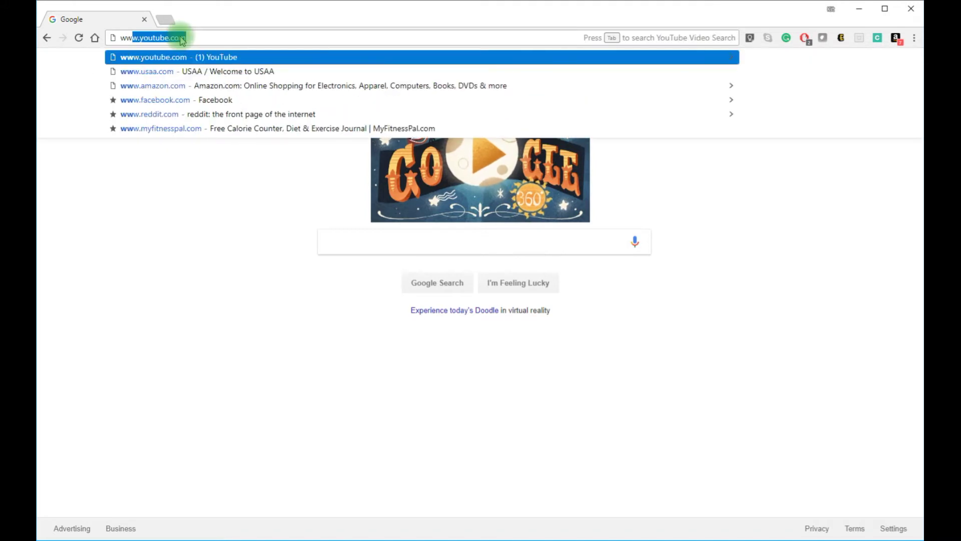
{"action": "type", "text": "ndbyplate"}
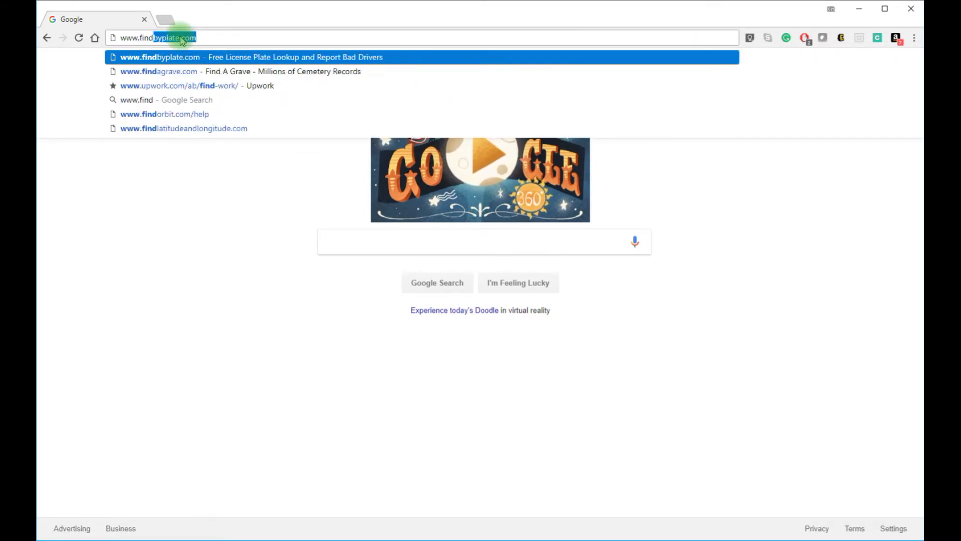
{"action": "type", "text": ".com"}
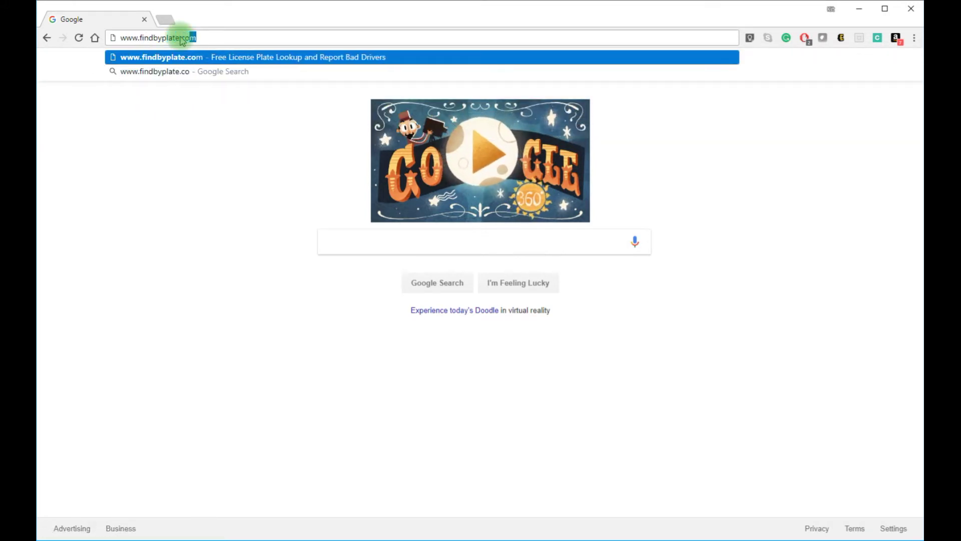
{"action": "key", "text": "Return"}
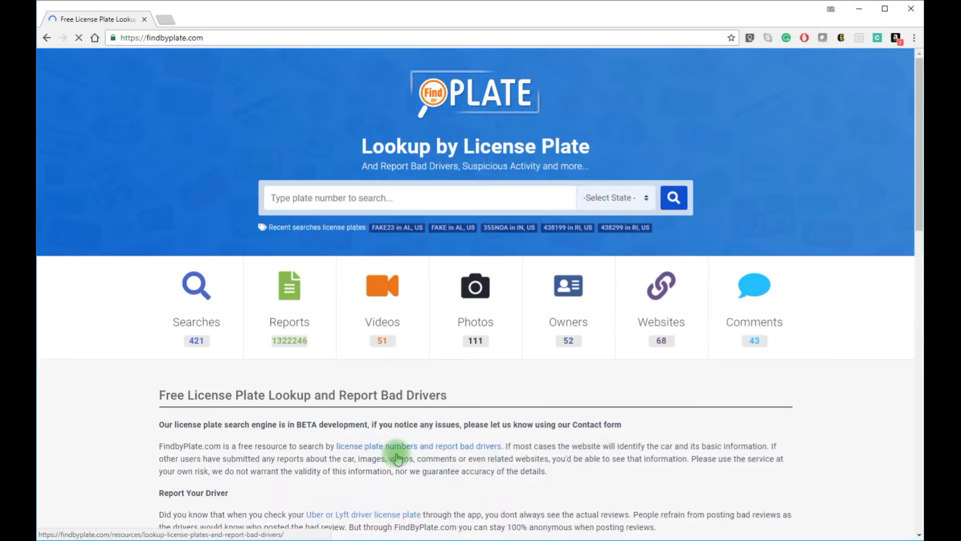
Search FindByPlate for plate FAKE with Alabama as the state
{"action": "left_click", "coordinate": [324, 198]}
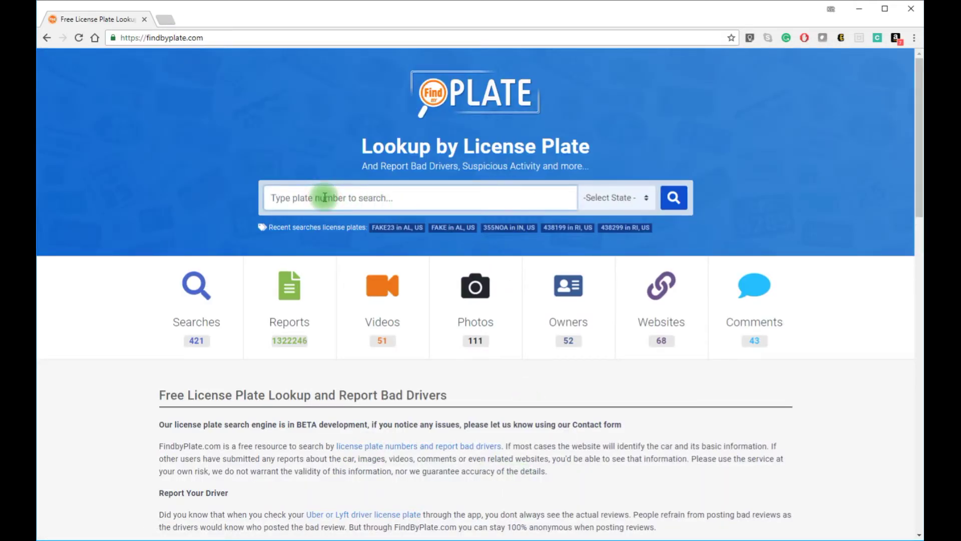
{"action": "type", "text": "FAKE"}
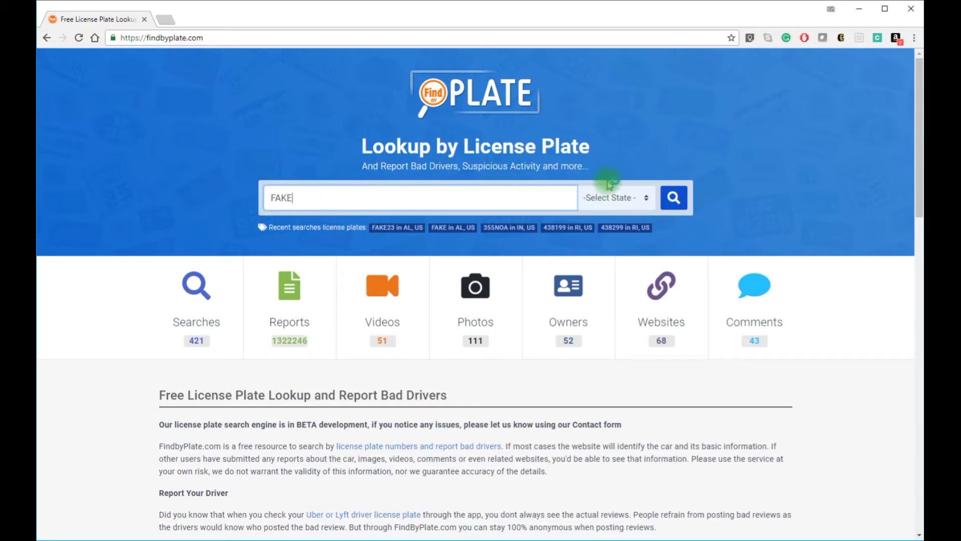
{"action": "left_click", "coordinate": [614, 197]}
{"action": "left_click", "coordinate": [621, 237]}
{"action": "left_click", "coordinate": [674, 198]}
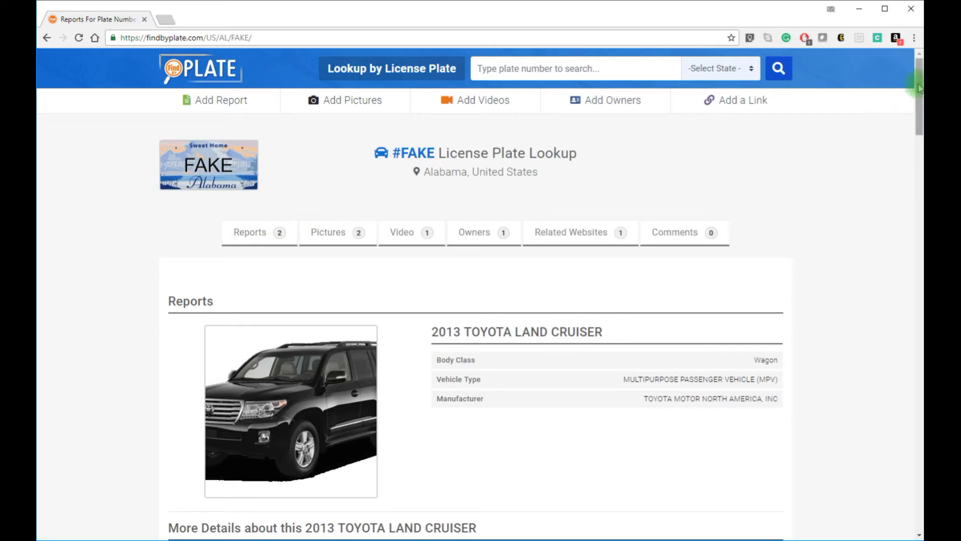
Browse the FAKE plate's Pictures section, then scroll down to the Leave Reply form
{"action": "left_click_drag", "start_coordinate": [919, 89], "coordinate": [914, 76]}
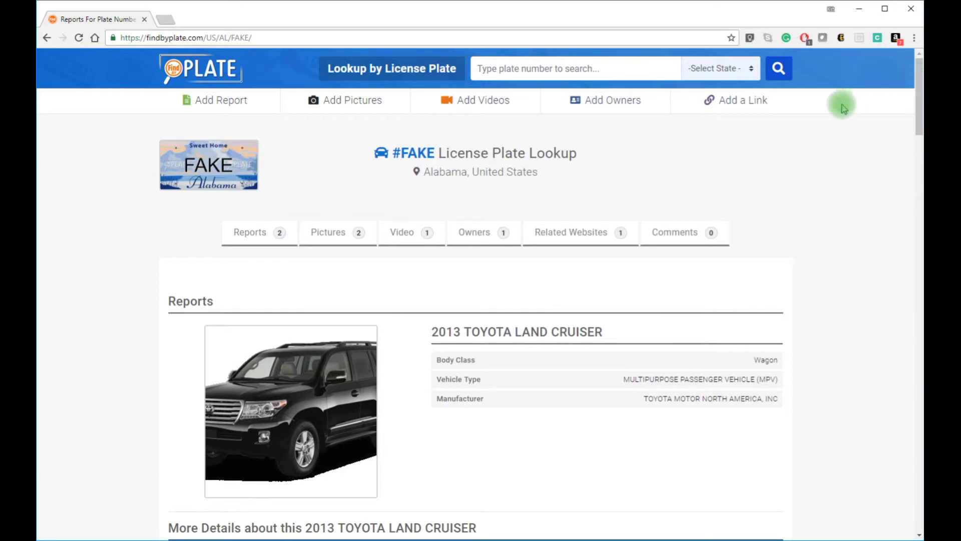
{"action": "left_click", "coordinate": [329, 235]}
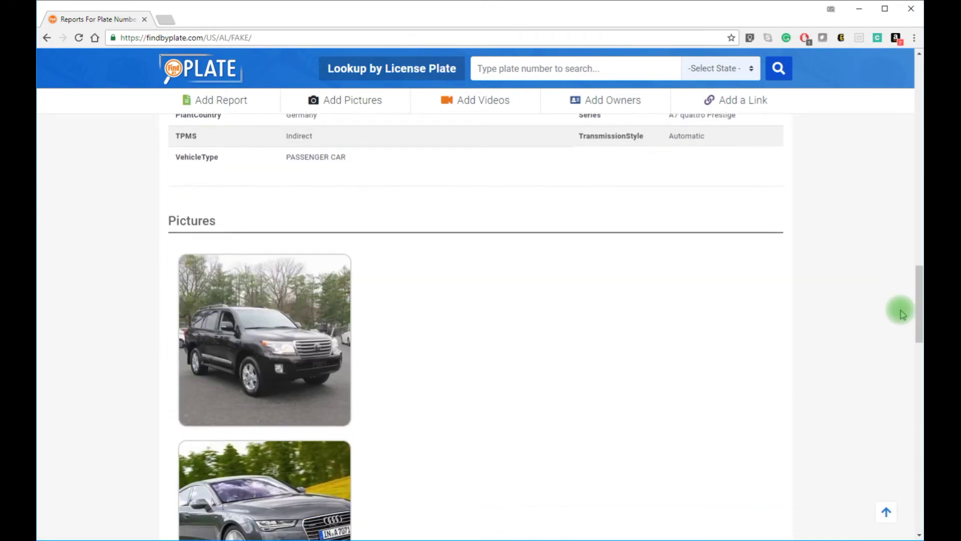
{"action": "left_click_drag", "start_coordinate": [922, 299], "coordinate": [921, 432]}
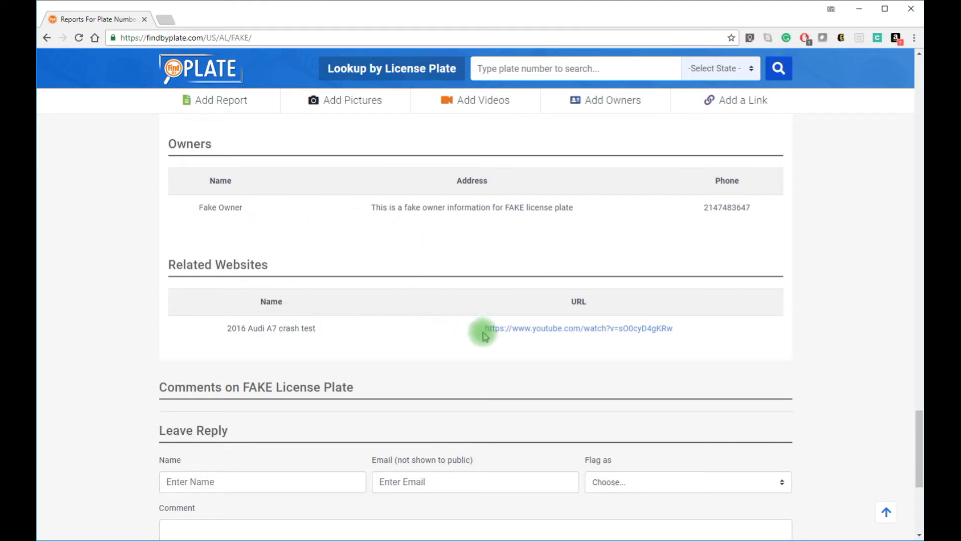
{"action": "scroll", "coordinate": [846, 333], "scroll_direction": "down", "scroll_amount": 3}
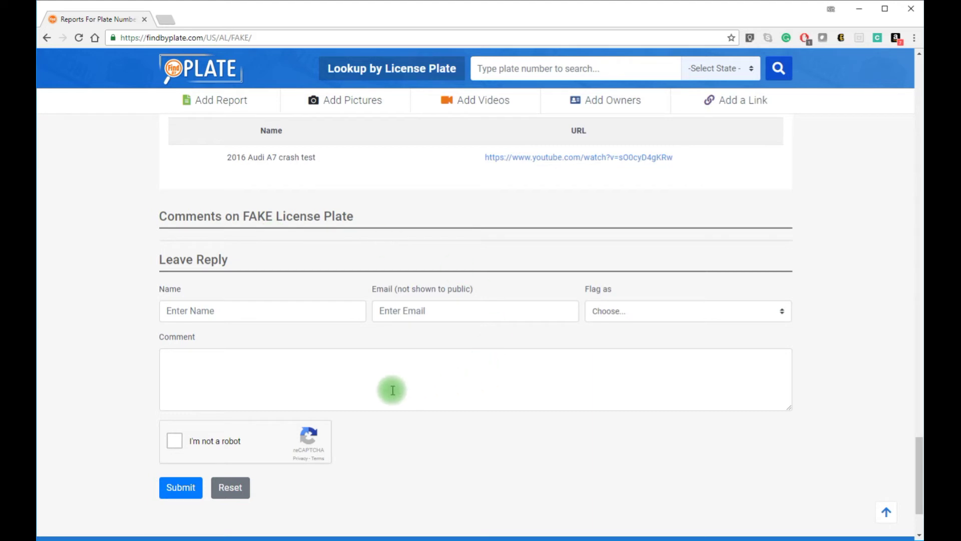
Enter the commenter's name and e-mail address in the reply form
{"action": "left_click", "coordinate": [259, 312]}
{"action": "type", "text": "John Smith"}
{"action": "key", "text": "Tab"}
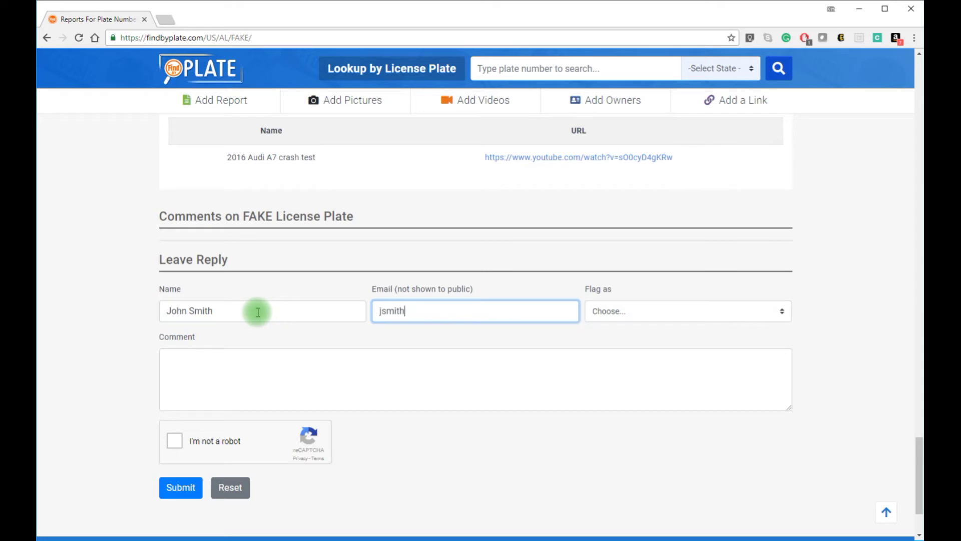
{"action": "key", "text": "Tab"}
{"action": "key", "text": "Tab"}
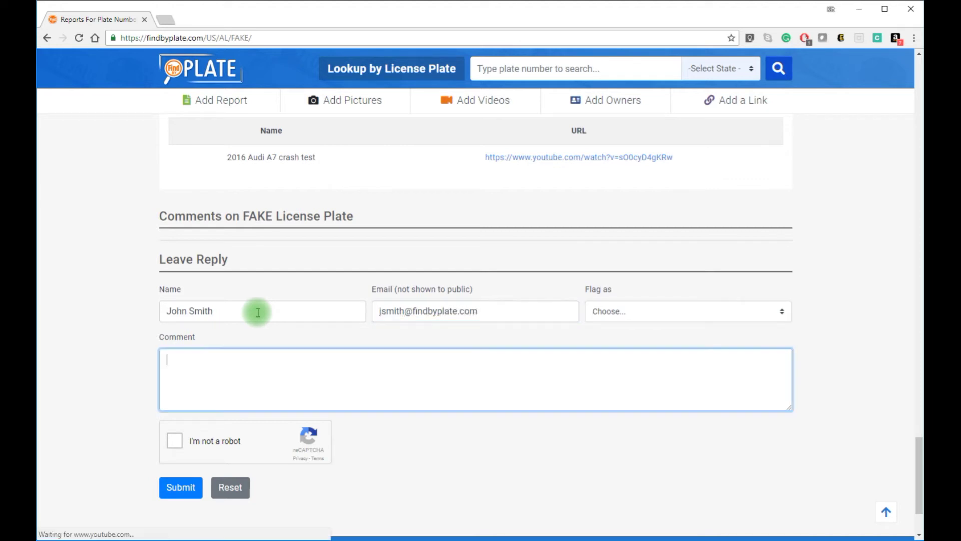
Comment that the car was changing lanes and driving aggressively, pass the robot check, and submit
{"action": "type", "text": "I sa"}
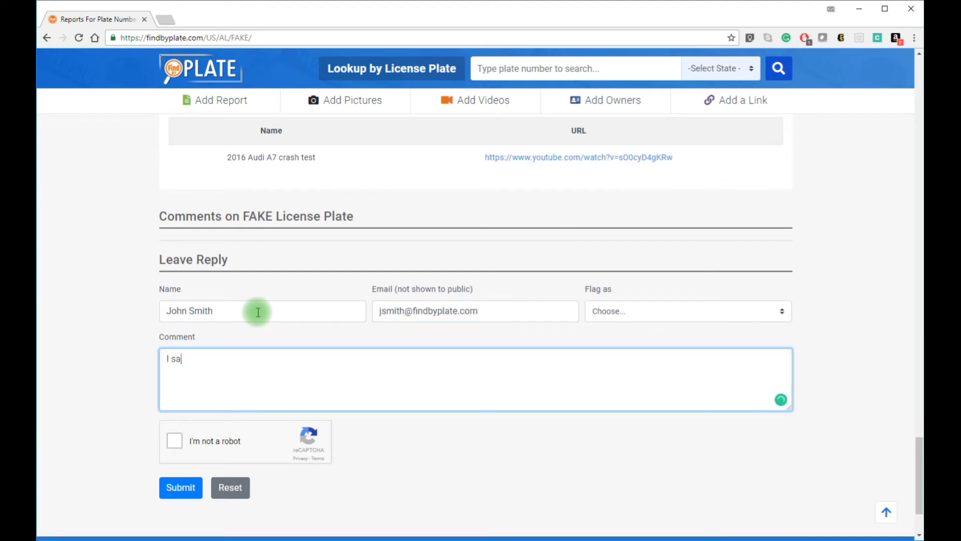
{"action": "type", "text": "w this car ch"}
{"action": "key", "text": "BackSpace"}
{"action": "key", "text": "BackSpace"}
{"action": "type", "text": "changing lanes "}
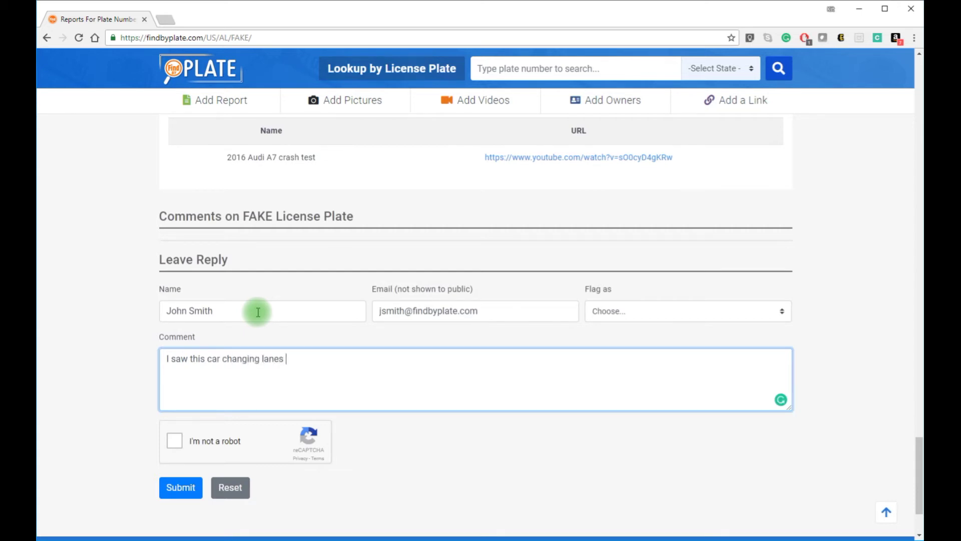
{"action": "type", "text": "and f"}
{"action": "type", "text": "rivin"}
{"action": "type", "text": "g aff"}
{"action": "key", "text": "BackSpace"}
{"action": "key", "text": "BackSpace"}
{"action": "type", "text": "ggresively"}
{"action": "key", "text": "Tab"}
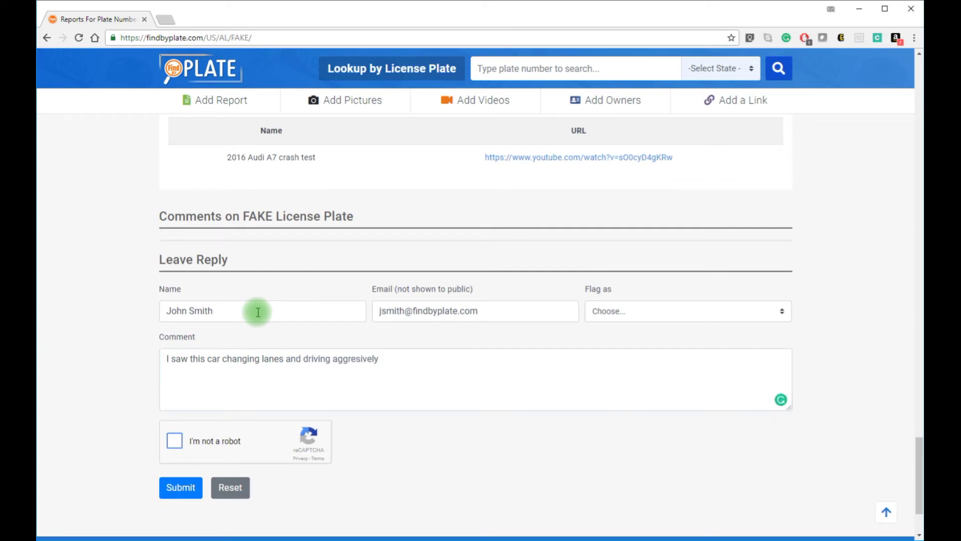
{"action": "left_click", "coordinate": [175, 440]}
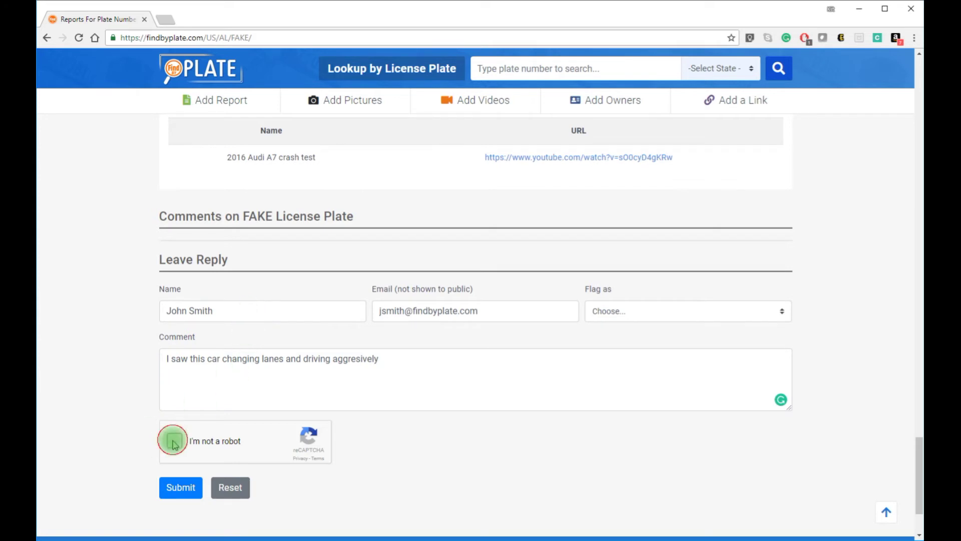
{"action": "left_click", "coordinate": [182, 488]}
{"action": "left_click", "coordinate": [181, 487]}
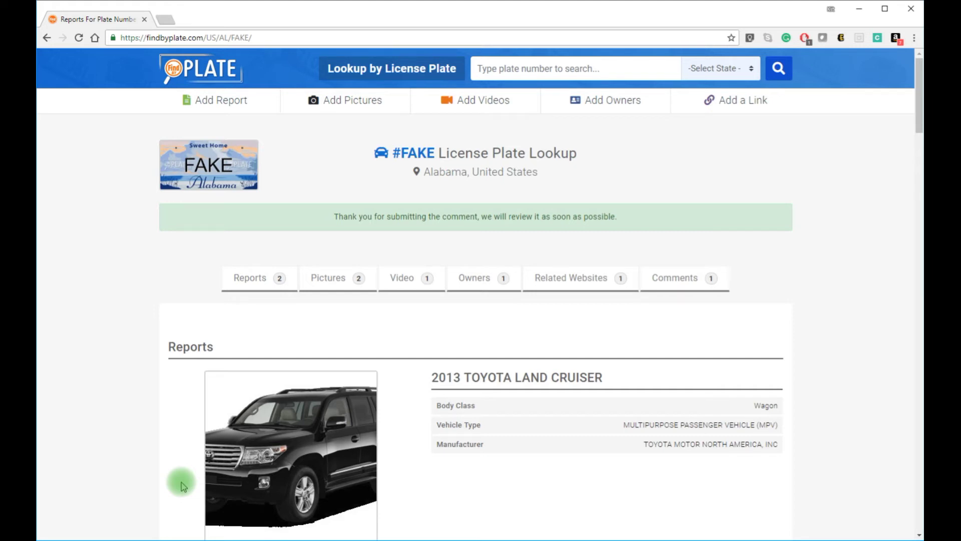
Search for plate FAKE23 with Alabama selected as the state
{"action": "left_click", "coordinate": [524, 70]}
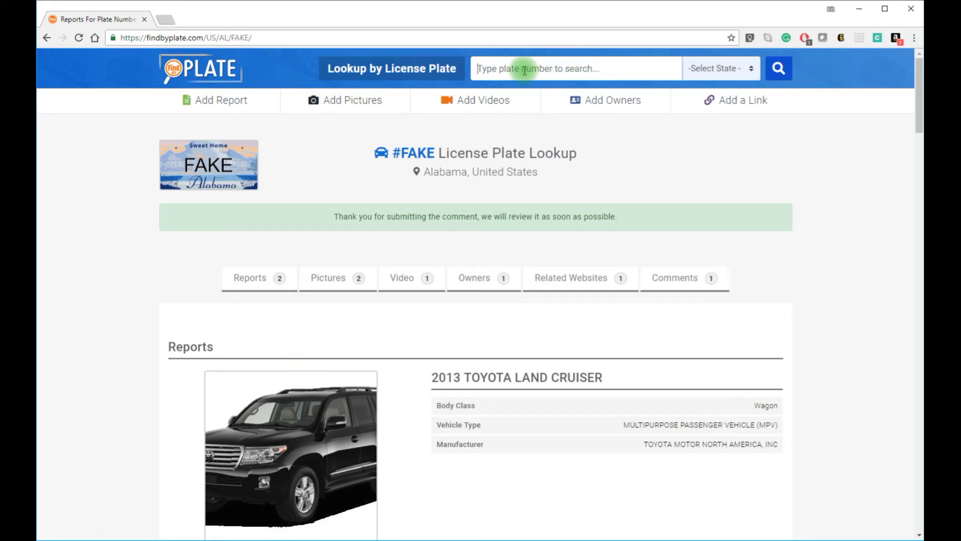
{"action": "type", "text": "FAKE23"}
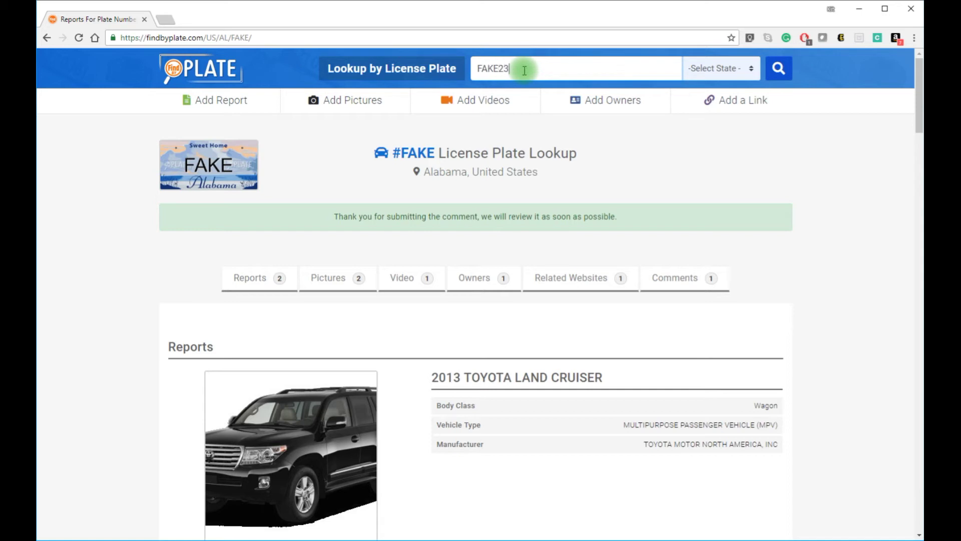
{"action": "left_click", "coordinate": [736, 68]}
{"action": "left_click", "coordinate": [725, 108]}
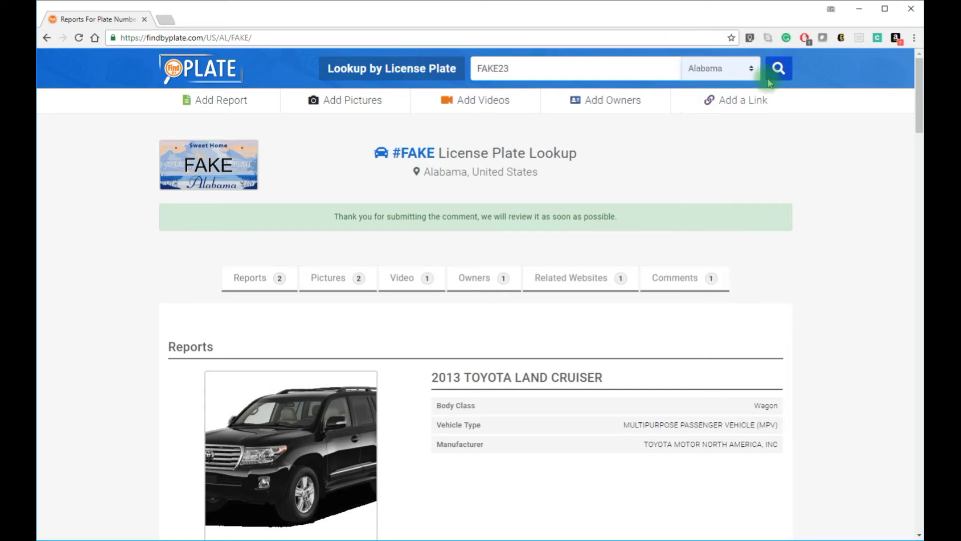
{"action": "left_click", "coordinate": [779, 68]}
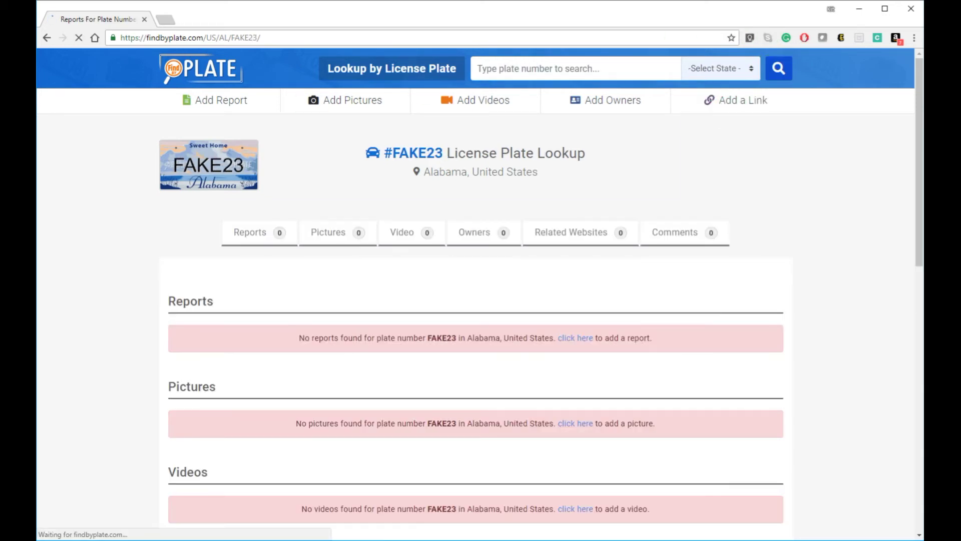
Add a FAKE23 report by pasting the VIN, fetching its details, and submitting past reCAPTCHA
{"action": "left_click", "coordinate": [573, 336]}
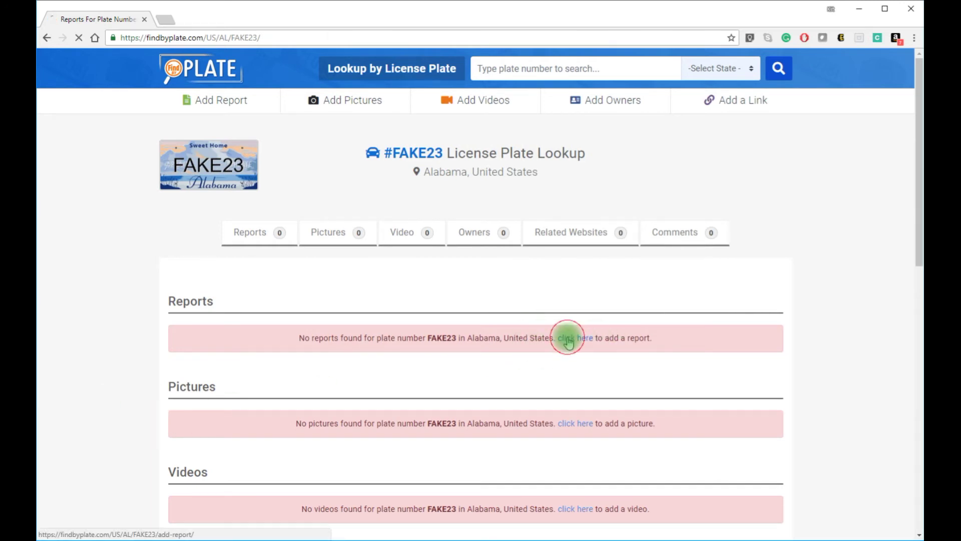
{"action": "left_click", "coordinate": [193, 198]}
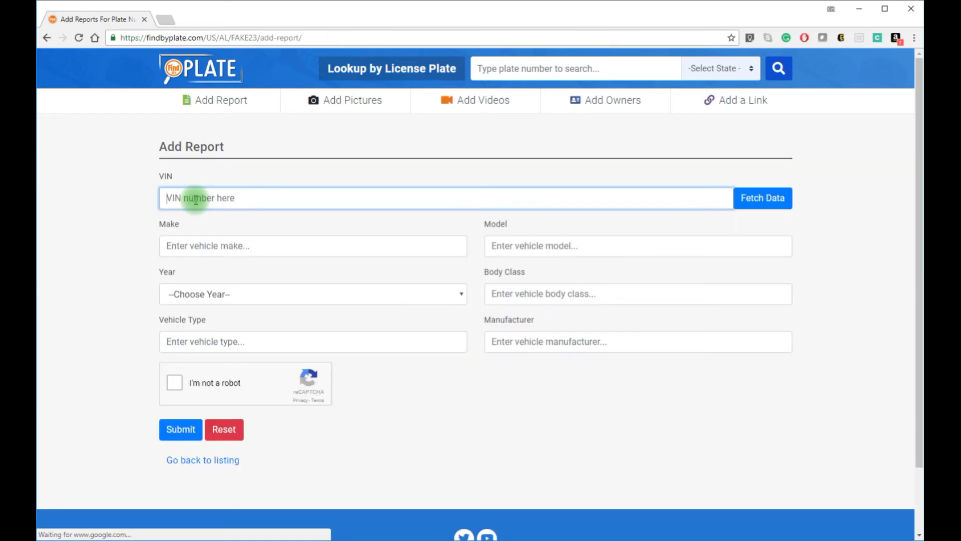
{"action": "left_click", "coordinate": [745, 198]}
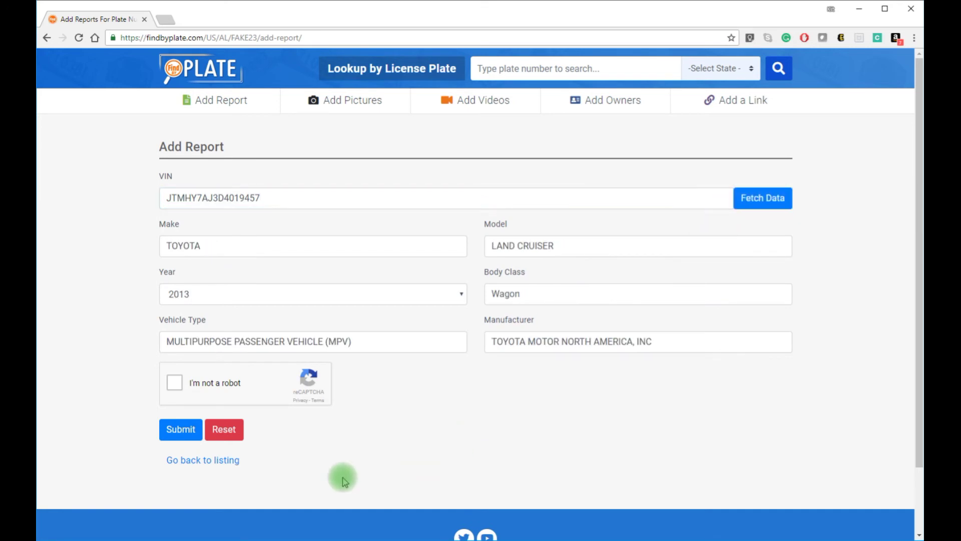
{"action": "left_click", "coordinate": [173, 383]}
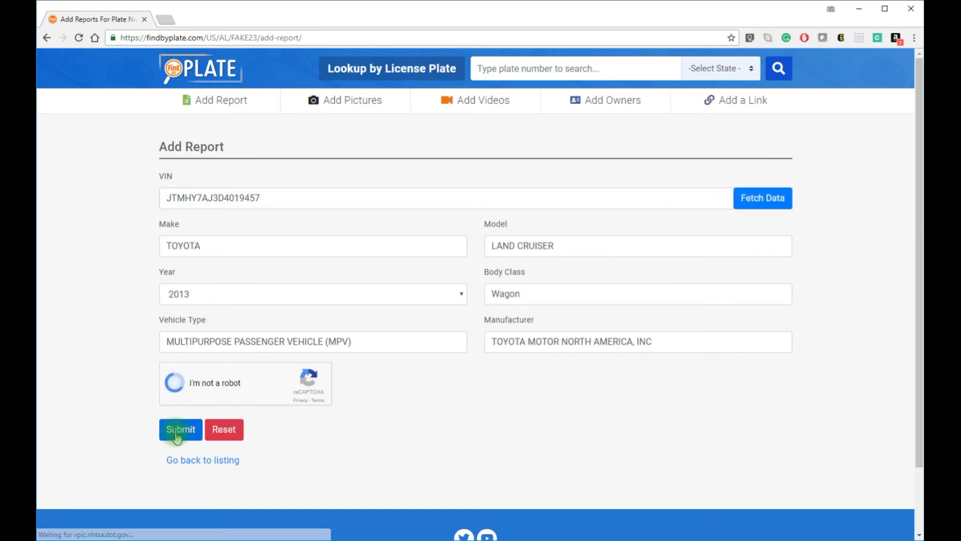
{"action": "left_click", "coordinate": [184, 434]}
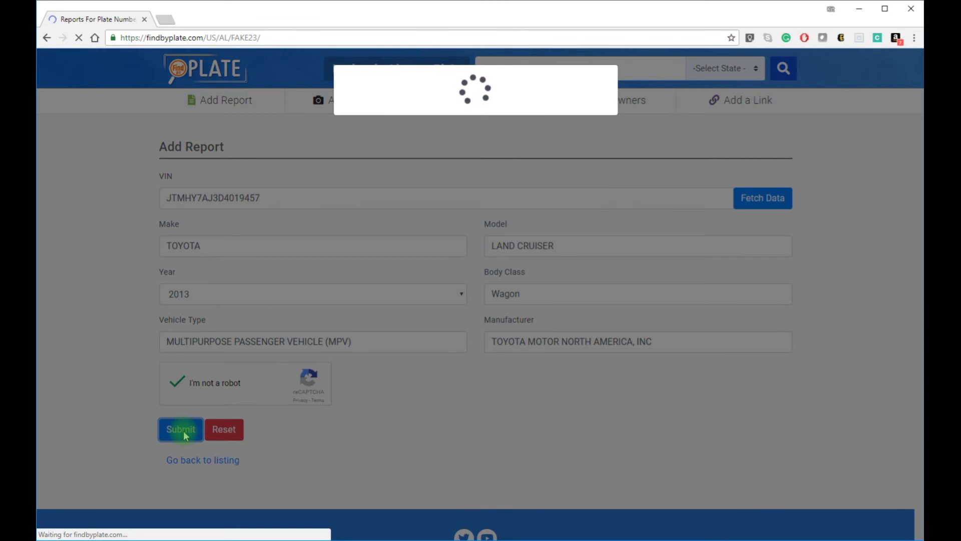
{"action": "scroll", "coordinate": [484, 378], "scroll_direction": "down", "scroll_amount": 3}
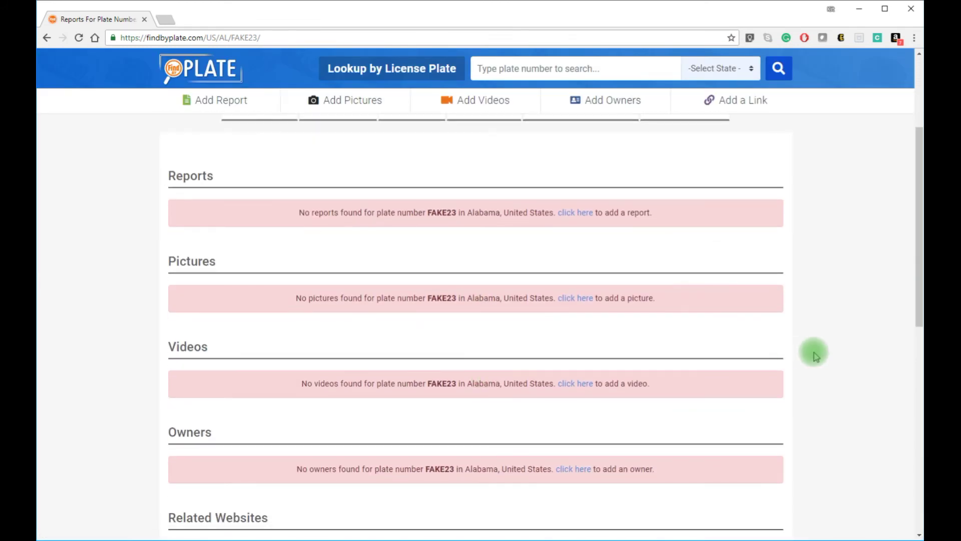
Upload the picture 5482766-car-pics.jpg for plate FAKE23 and submit it past reCAPTCHA
{"action": "left_click", "coordinate": [576, 302]}
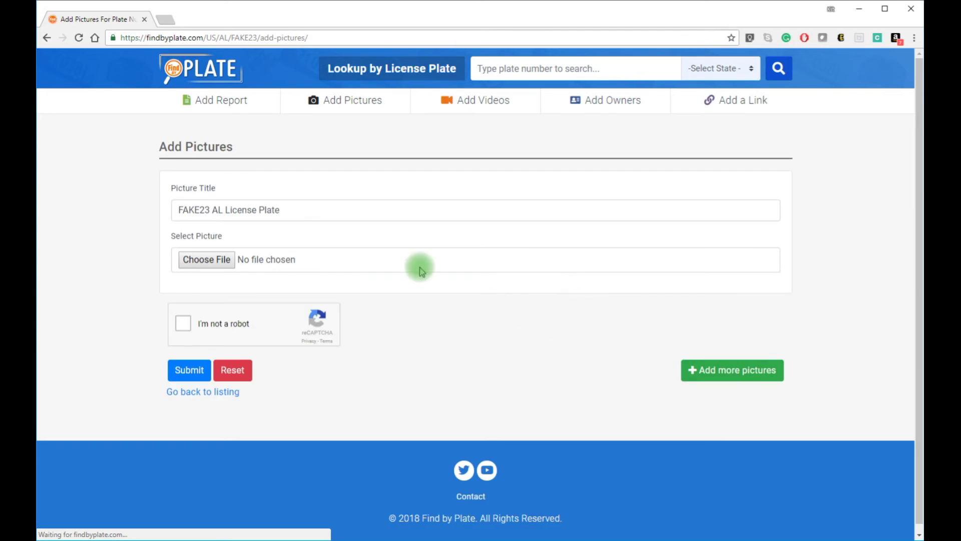
{"action": "left_click", "coordinate": [204, 260]}
{"action": "left_click", "coordinate": [166, 75]}
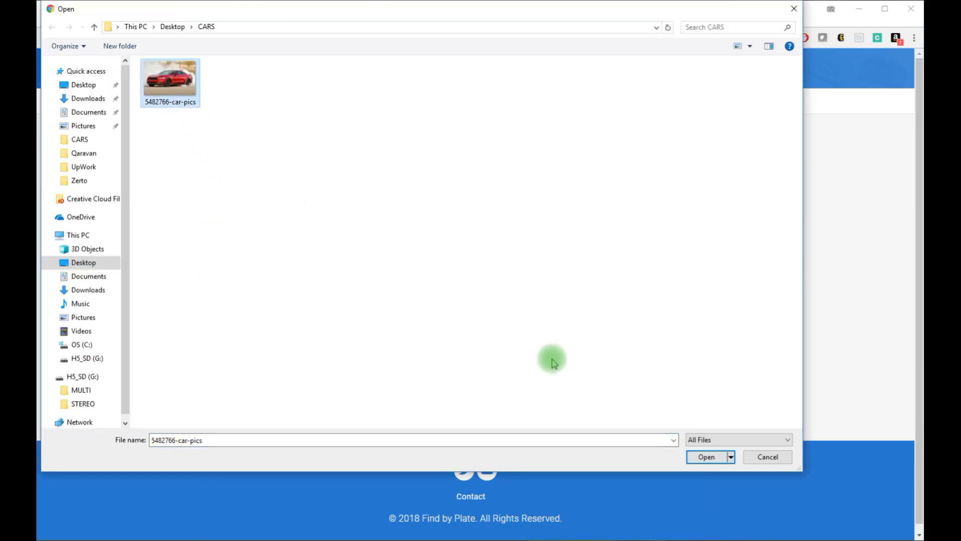
{"action": "left_click", "coordinate": [706, 456]}
{"action": "left_click", "coordinate": [189, 325]}
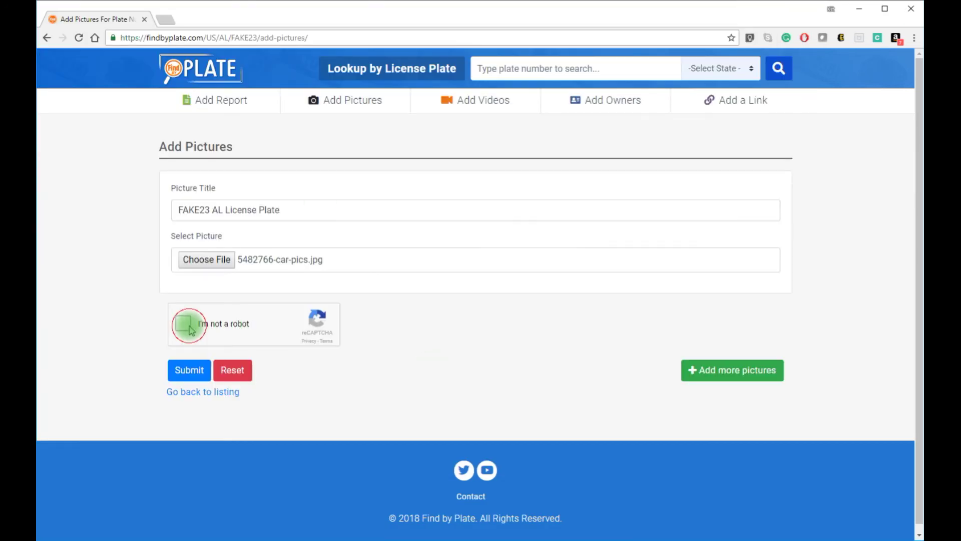
{"action": "left_click", "coordinate": [186, 375]}
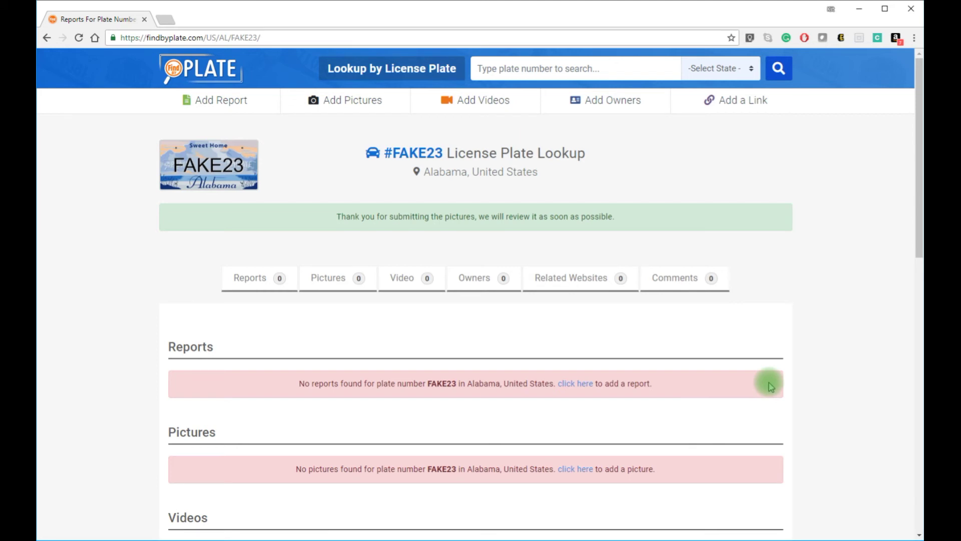
{"action": "left_click", "coordinate": [497, 100]}
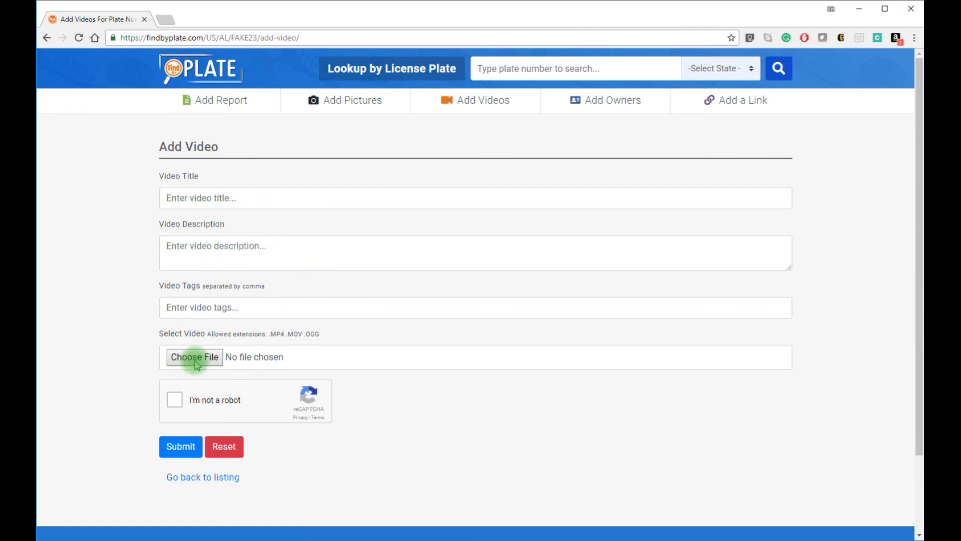
Switch from the Add Video form to the Add Owner form for plate FAKE23
{"action": "left_click", "coordinate": [624, 105]}
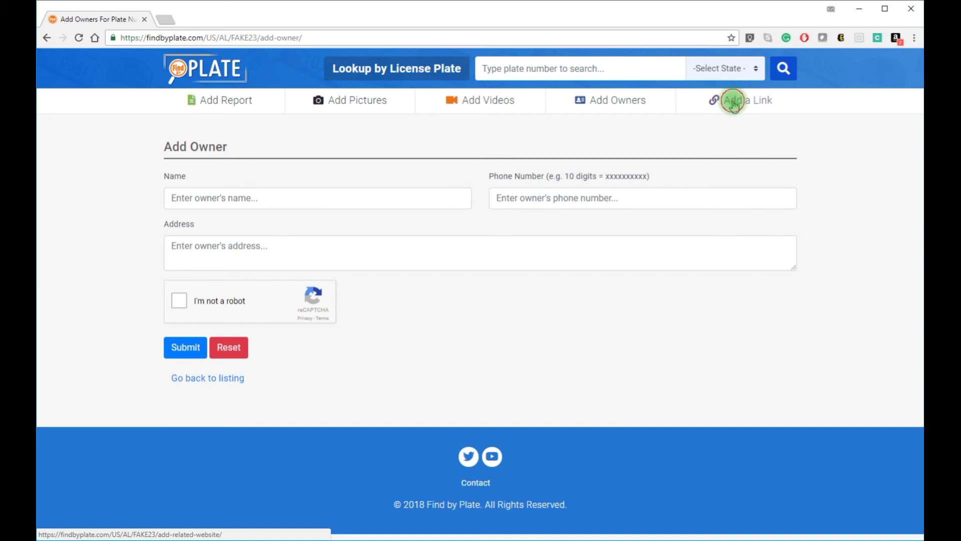
{"action": "left_click", "coordinate": [734, 104]}
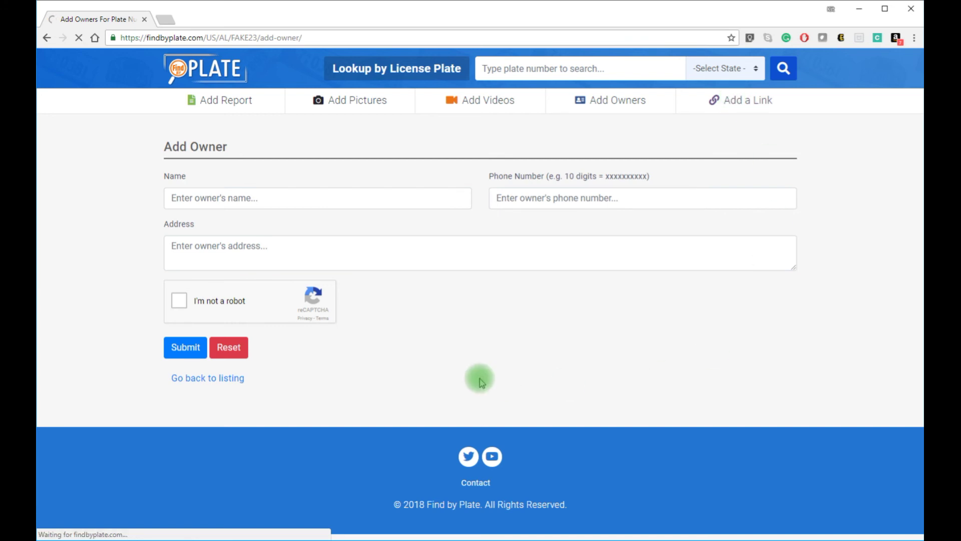
Pass through the Add Related Website form and return to the FindByPlate home page
{"action": "left_click", "coordinate": [727, 101]}
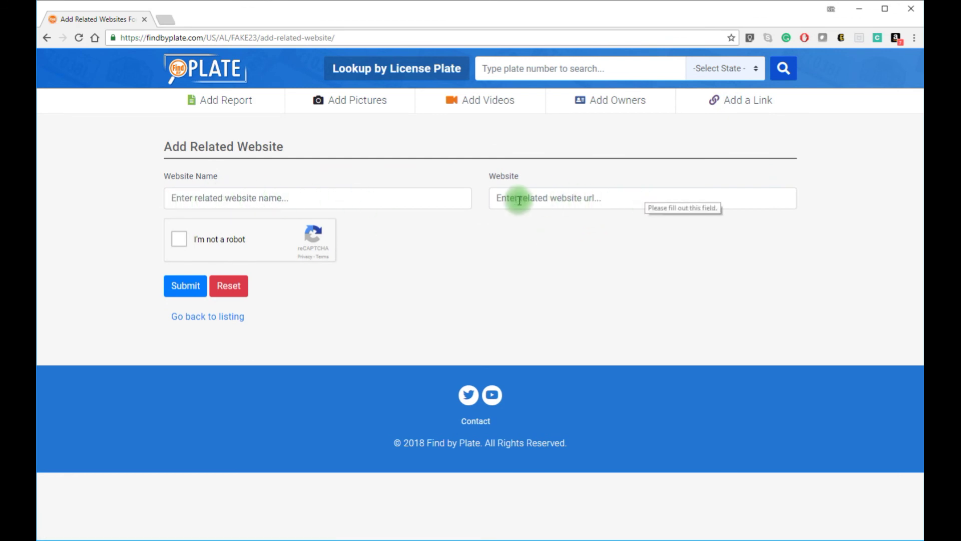
{"action": "left_click", "coordinate": [208, 74]}
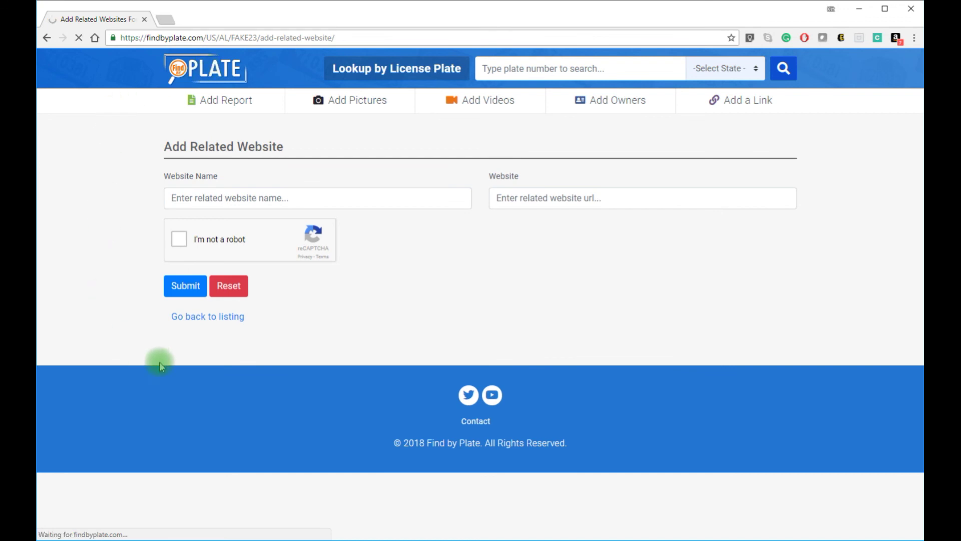